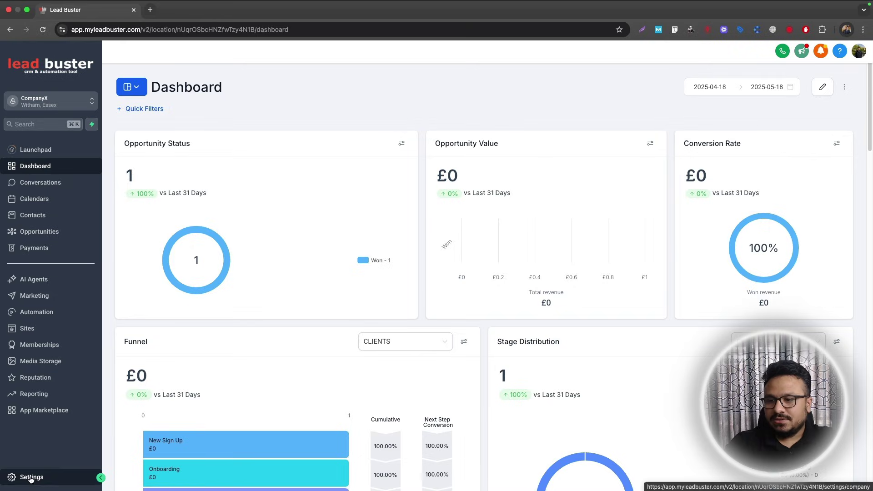
- Show the Custom Fields list grouped by Opportunity Details
{"action": "left_click", "coordinate": [28, 477]}
{"action": "scroll", "coordinate": [31, 345], "scroll_direction": "down", "scroll_amount": 3}
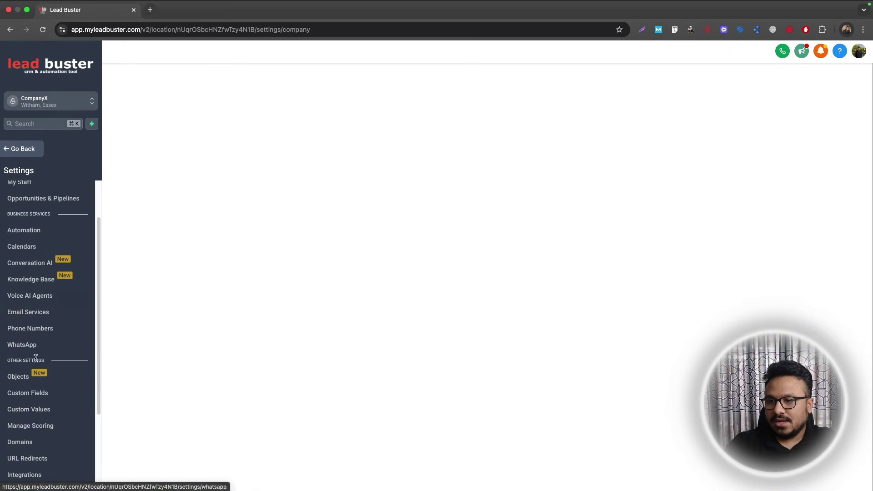
{"action": "left_click", "coordinate": [30, 399]}
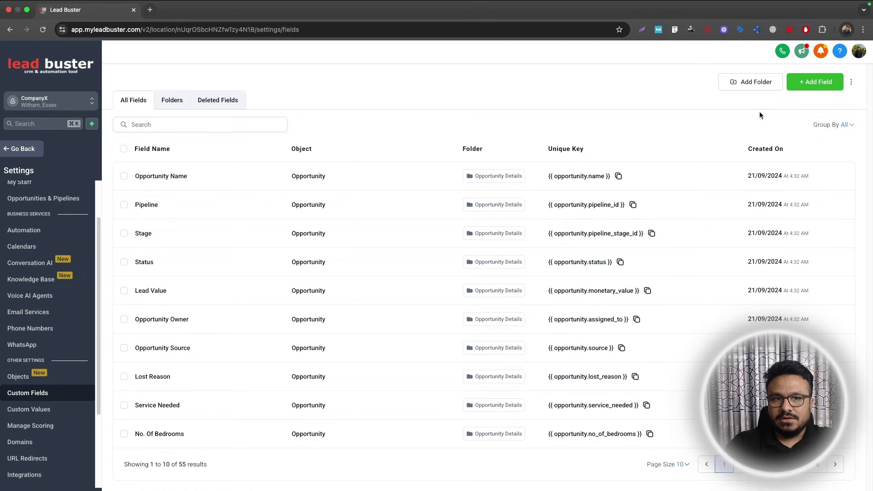
{"action": "left_click", "coordinate": [848, 125]}
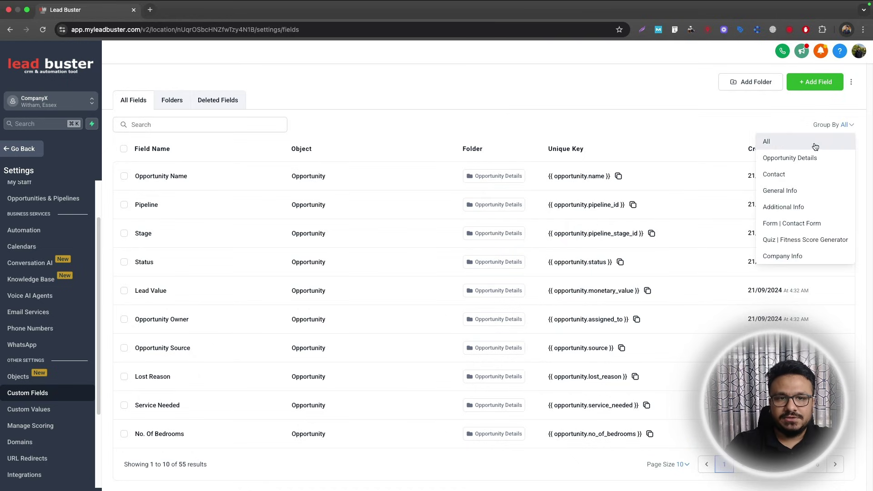
{"action": "left_click", "coordinate": [808, 157]}
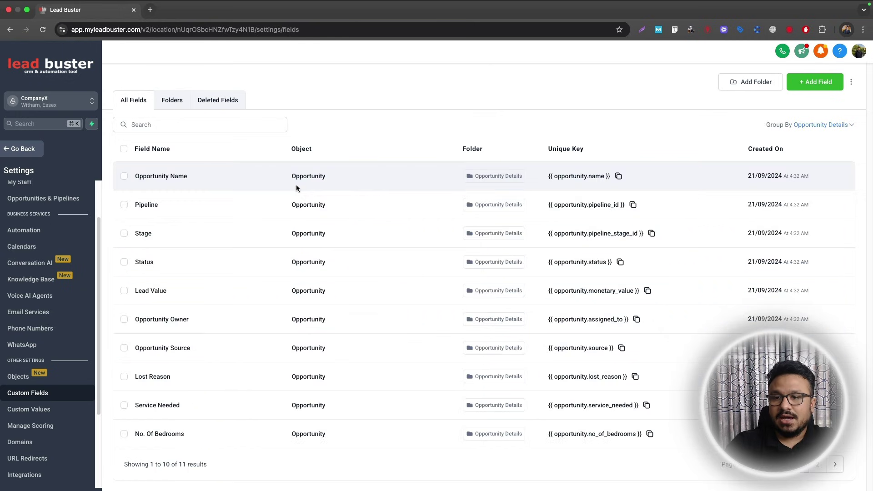
- Tick Service Needed and No. Of Bedrooms, then Estimated Investment Amount on page 2
{"action": "left_click", "coordinate": [124, 406]}
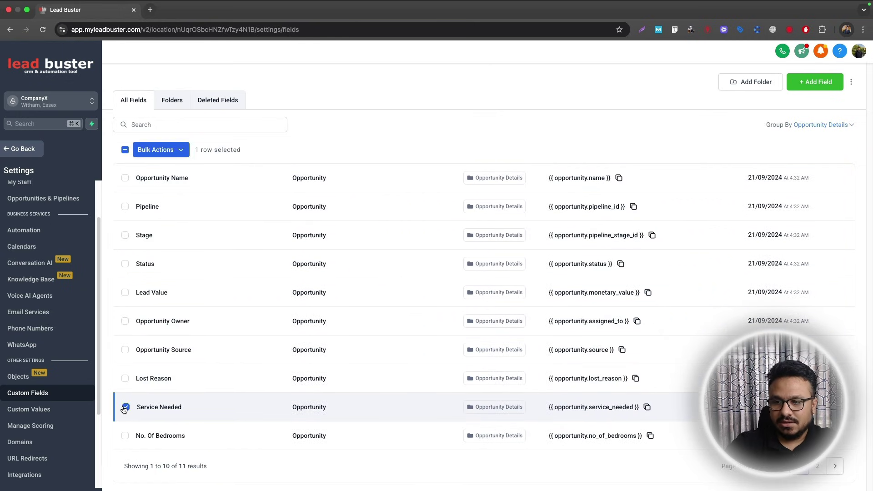
{"action": "left_click", "coordinate": [126, 435]}
{"action": "left_click", "coordinate": [817, 468]}
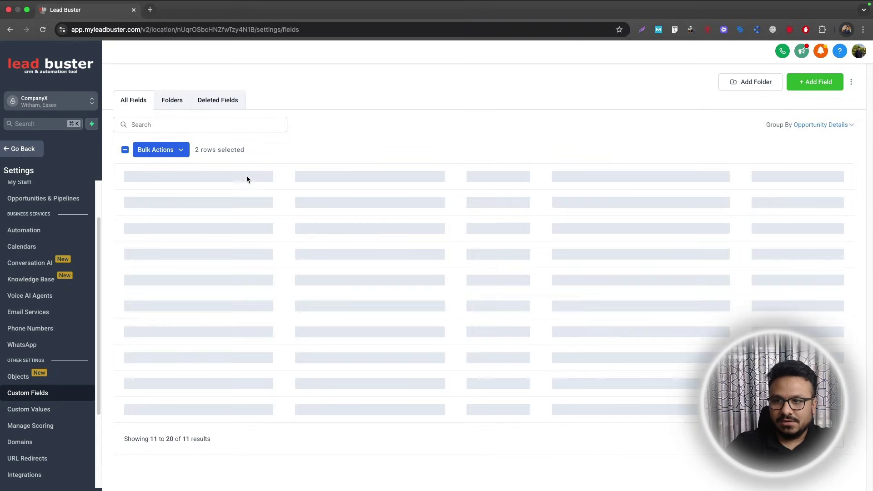
{"action": "left_click", "coordinate": [126, 178]}
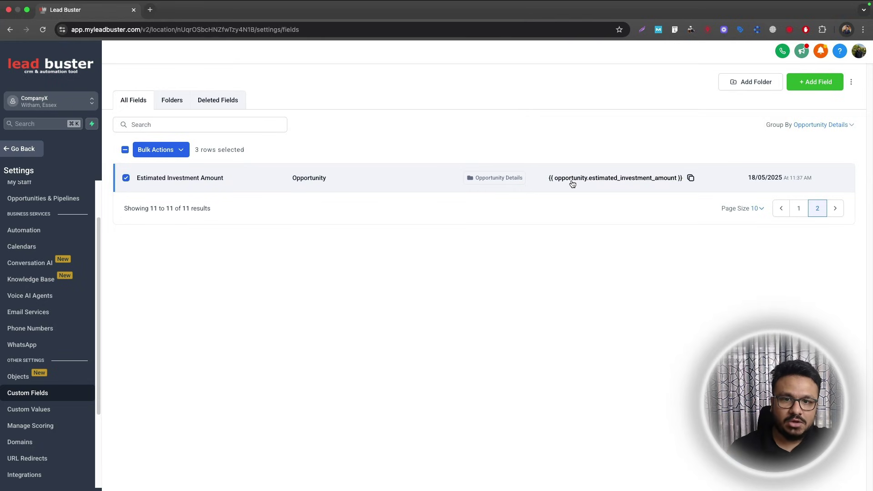
- Show the Opportunities board for the CLIENTS pipeline
{"action": "left_click", "coordinate": [28, 152]}
{"action": "left_click", "coordinate": [40, 232]}
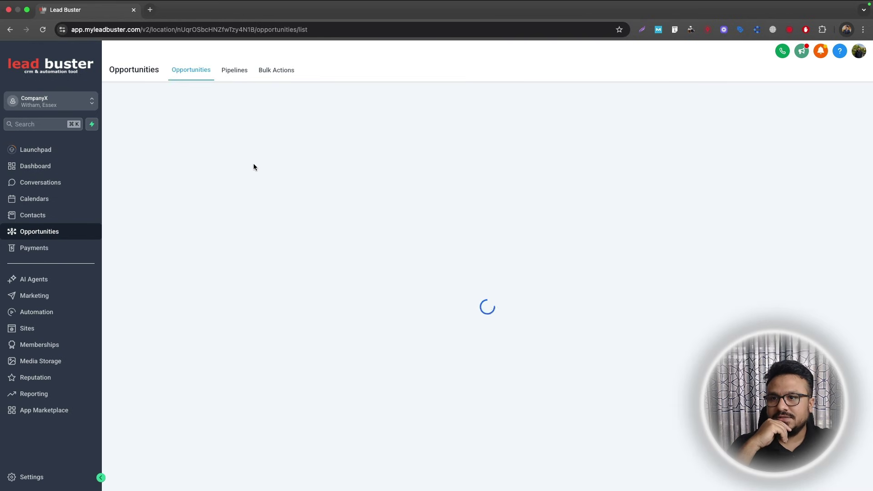
{"action": "left_click", "coordinate": [157, 98]}
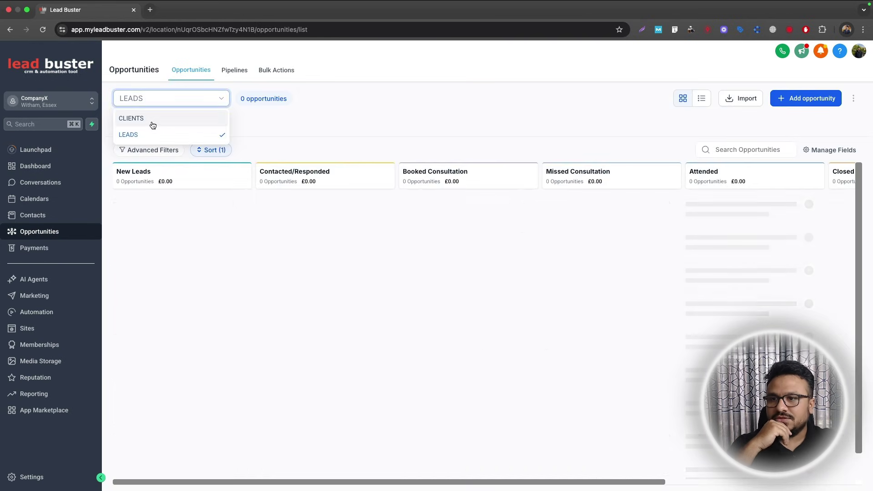
{"action": "left_click", "coordinate": [153, 119]}
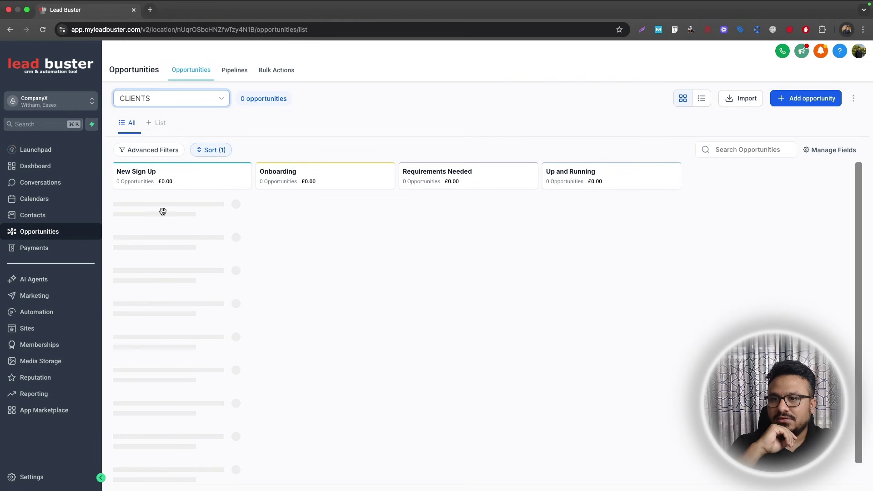
- Review the existing client opportunity's fields, then switch the board to the LEADS pipeline
{"action": "left_click", "coordinate": [163, 212]}
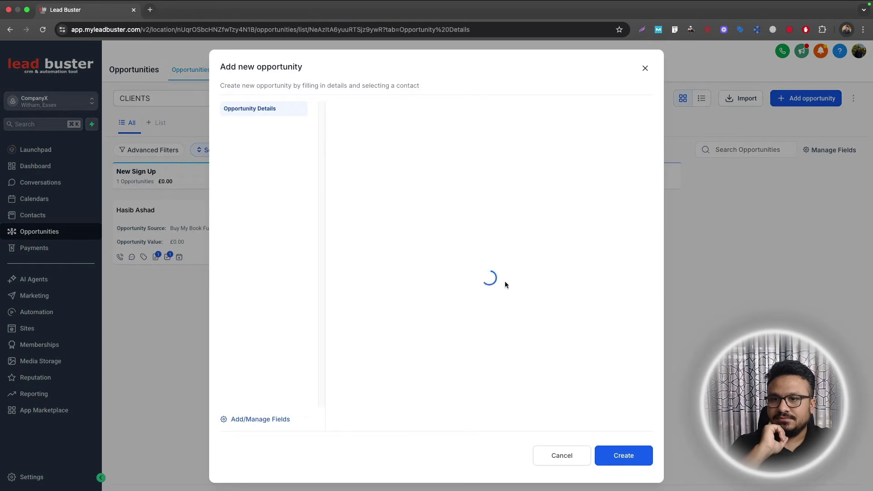
{"action": "scroll", "coordinate": [405, 357], "scroll_direction": "down", "scroll_amount": 5}
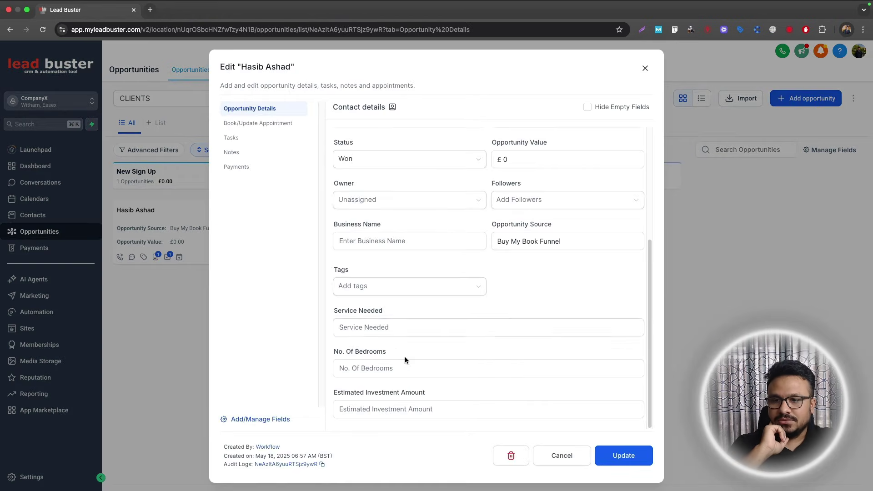
{"action": "left_click", "coordinate": [644, 69]}
{"action": "left_click", "coordinate": [147, 99]}
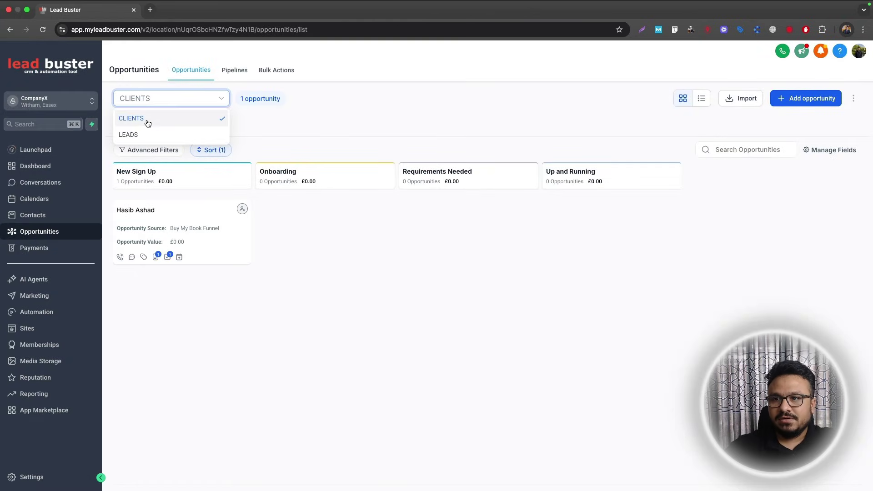
{"action": "left_click", "coordinate": [136, 135]}
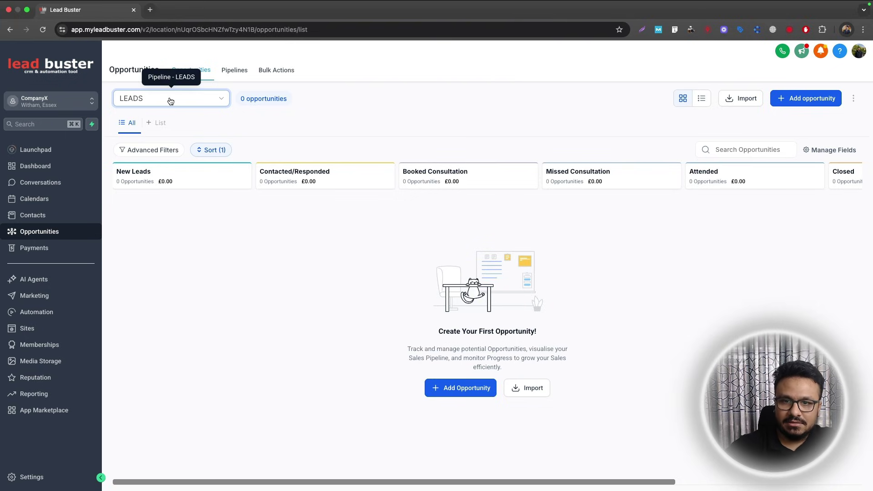
- In the Forms builder, remove the old Service Needed and No. Of Bedrooms fields from Form 4
{"action": "left_click", "coordinate": [73, 328]}
{"action": "mouse_move", "coordinate": [482, 76]}
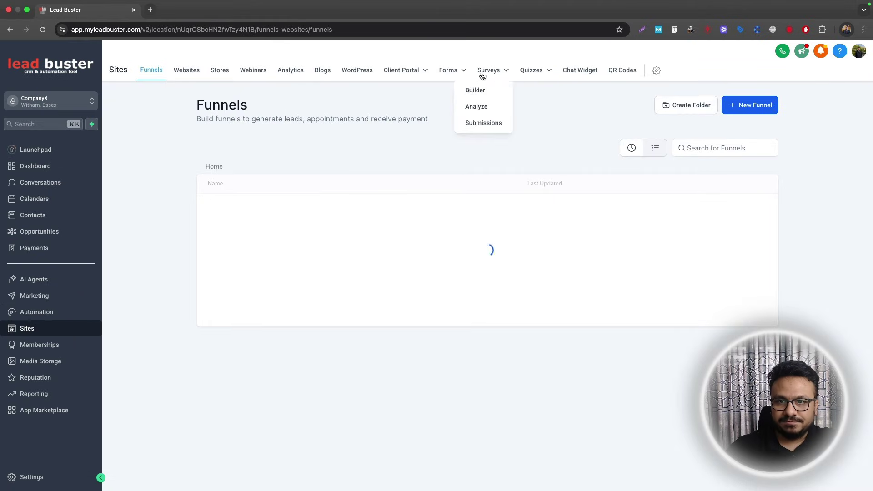
{"action": "mouse_move", "coordinate": [448, 70]}
{"action": "left_click", "coordinate": [432, 90]}
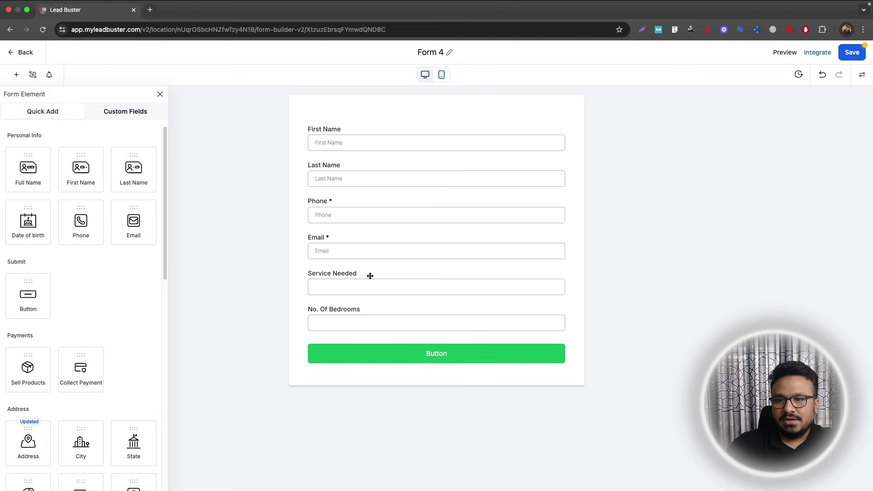
{"action": "left_click", "coordinate": [549, 289]}
{"action": "left_click", "coordinate": [564, 267]}
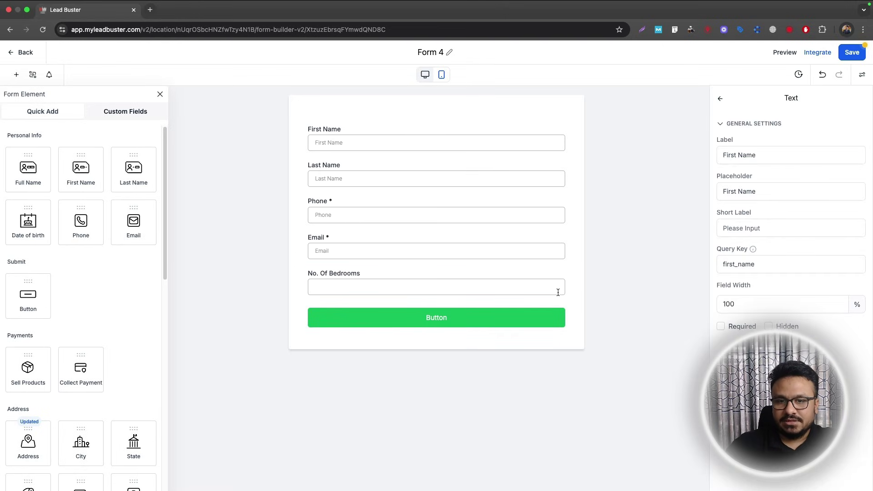
{"action": "left_click", "coordinate": [566, 273]}
{"action": "left_click", "coordinate": [565, 267]}
- Add opportunity fields Service Needed, No. Of Bedrooms and Estimated Investment Amount below Email
{"action": "left_click", "coordinate": [127, 119]}
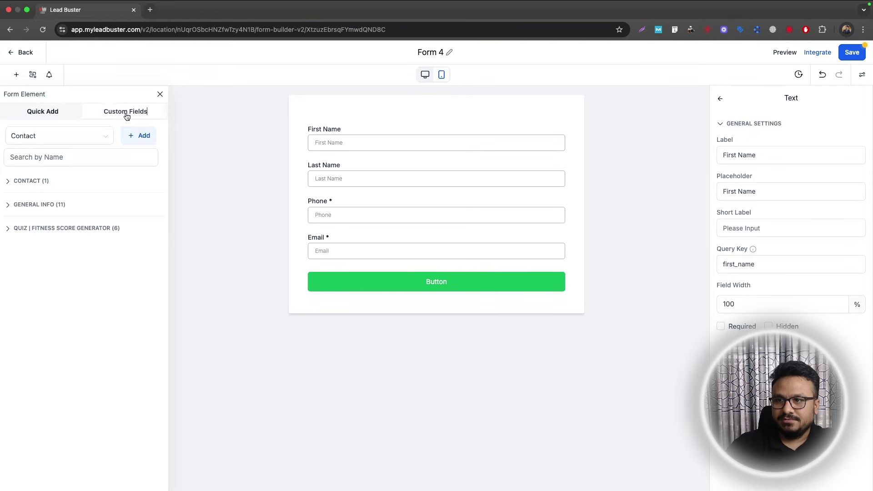
{"action": "left_click", "coordinate": [103, 145]}
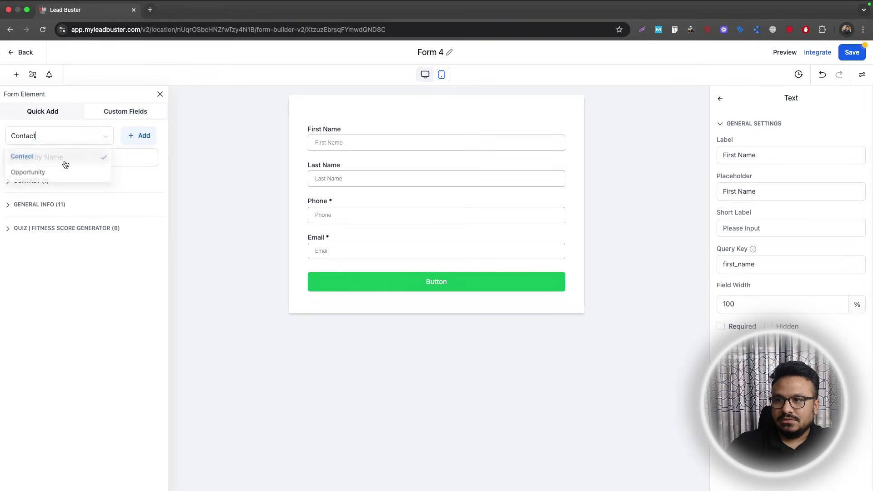
{"action": "left_click", "coordinate": [60, 171]}
{"action": "left_click", "coordinate": [54, 180]}
{"action": "left_click_drag", "start_coordinate": [50, 200], "coordinate": [387, 278]}
{"action": "left_click_drag", "start_coordinate": [82, 232], "coordinate": [359, 304]}
{"action": "left_click_drag", "start_coordinate": [108, 256], "coordinate": [423, 358]}
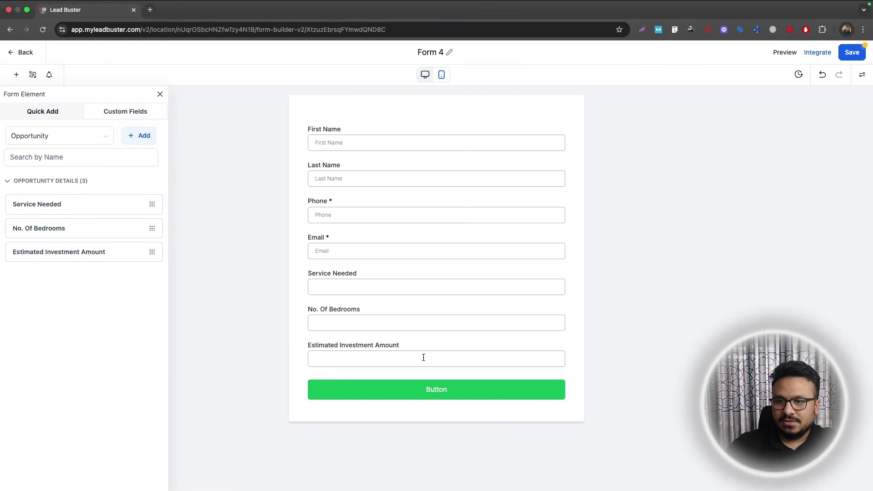
- Make Service Needed, No. Of Bedrooms and Estimated Investment Amount required, and save the form
{"action": "left_click", "coordinate": [852, 52]}
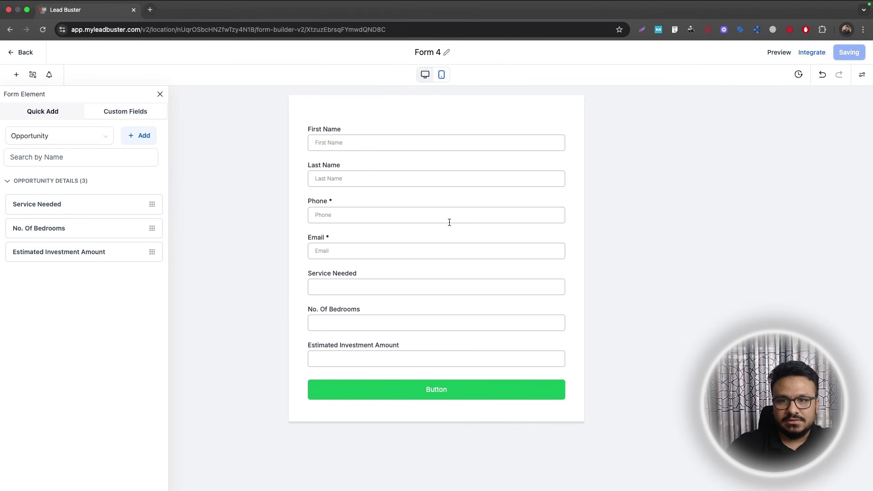
{"action": "left_click", "coordinate": [411, 283]}
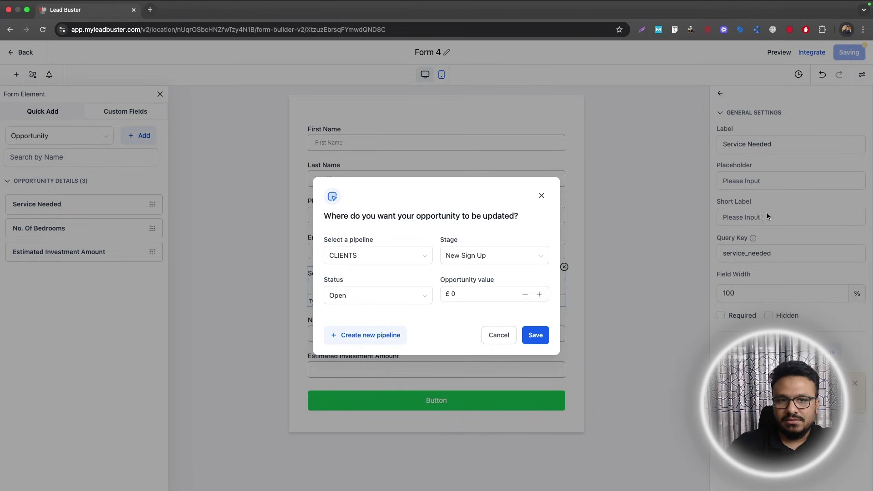
{"action": "left_click", "coordinate": [541, 197]}
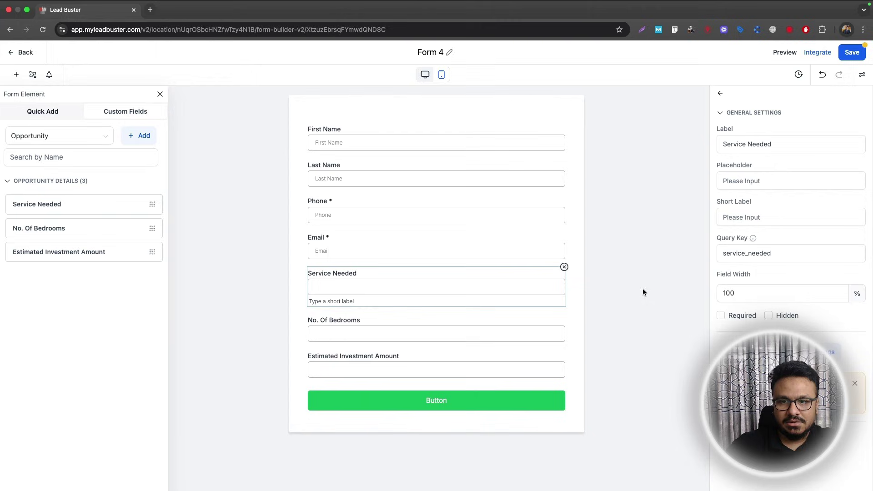
{"action": "left_click", "coordinate": [721, 315]}
{"action": "left_click", "coordinate": [466, 318]}
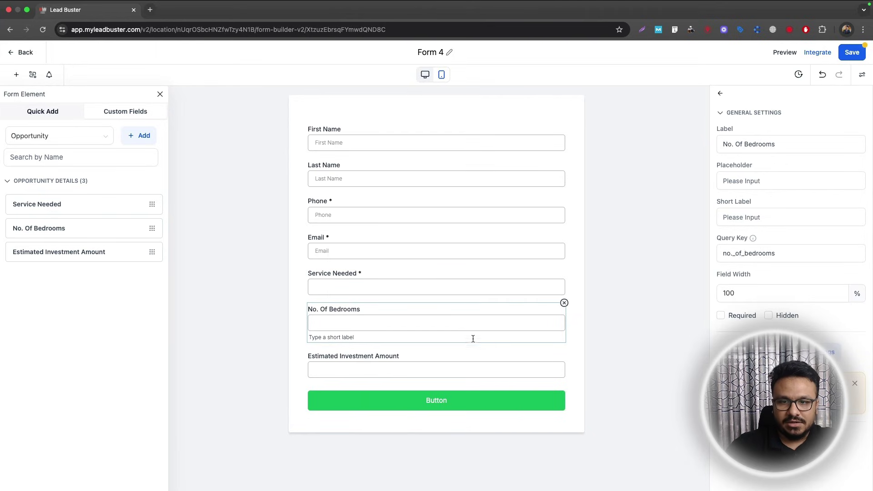
{"action": "left_click", "coordinate": [721, 316]}
{"action": "left_click", "coordinate": [462, 367]}
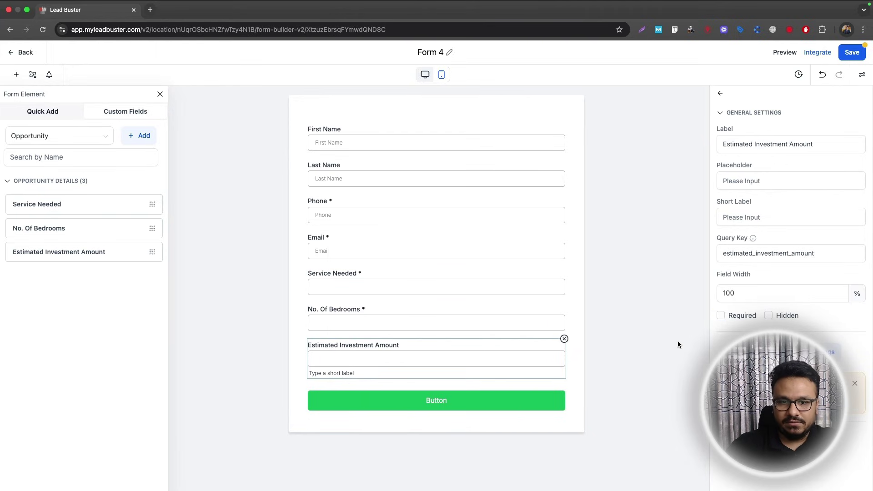
{"action": "left_click", "coordinate": [721, 315]}
{"action": "left_click", "coordinate": [841, 58]}
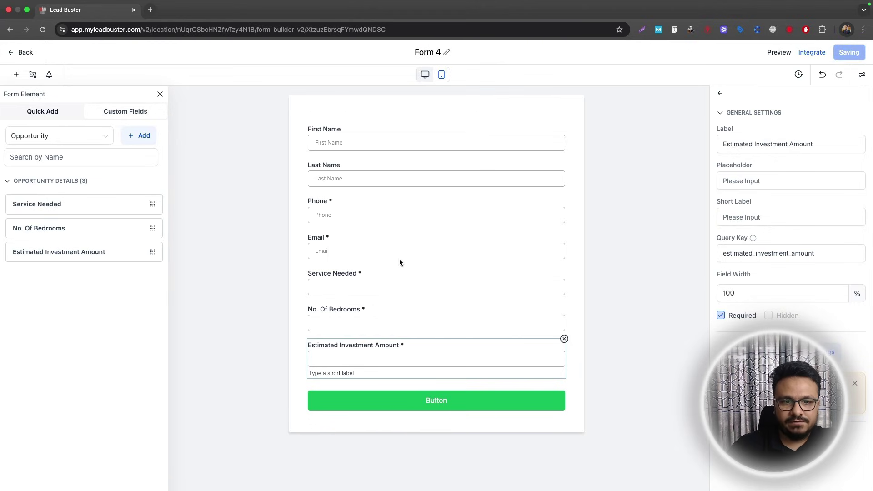
- Map Service Needed's opportunity to the LEADS pipeline at the New Leads stage
{"action": "left_click", "coordinate": [380, 275]}
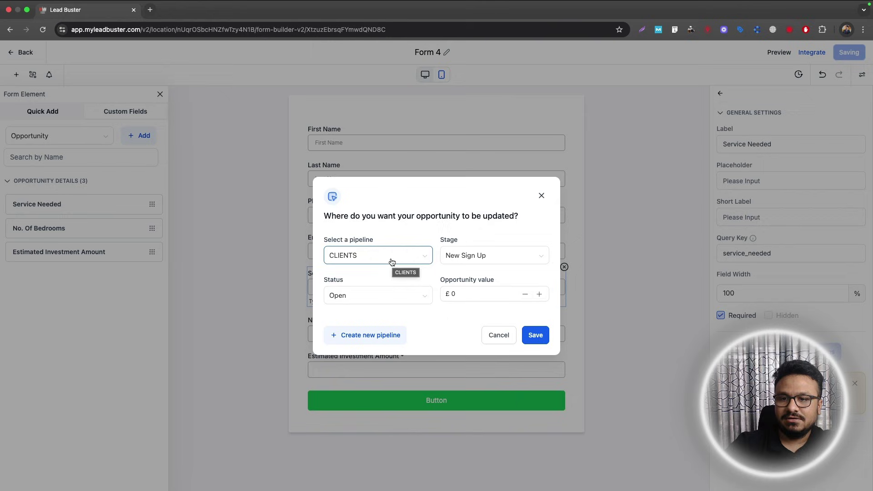
{"action": "left_click", "coordinate": [392, 259]}
{"action": "left_click", "coordinate": [345, 288]}
{"action": "left_click", "coordinate": [464, 254]}
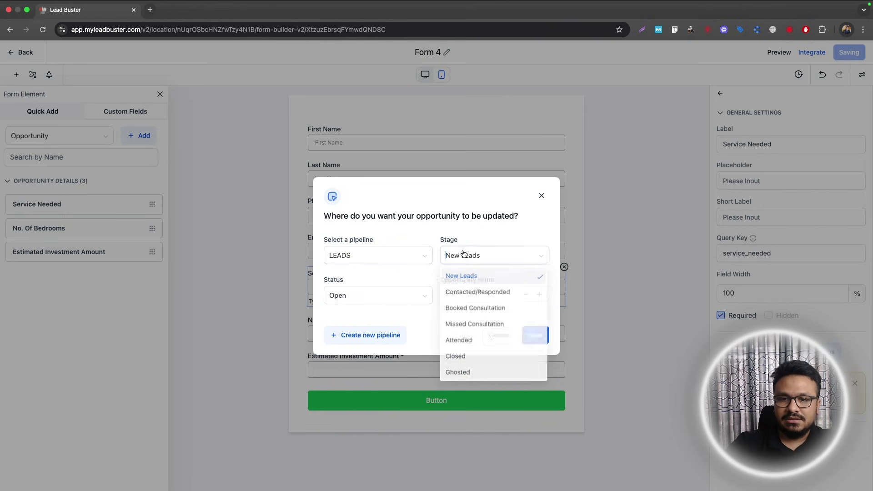
{"action": "left_click", "coordinate": [461, 276]}
{"action": "left_click", "coordinate": [536, 335]}
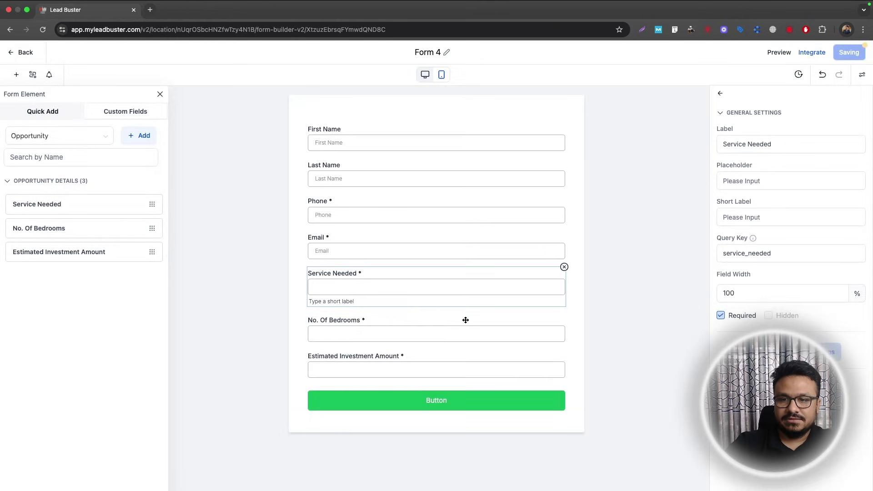
- Confirm No. Of Bedrooms and Estimated Investment Amount already use the same pipeline settings
{"action": "left_click", "coordinate": [417, 321]}
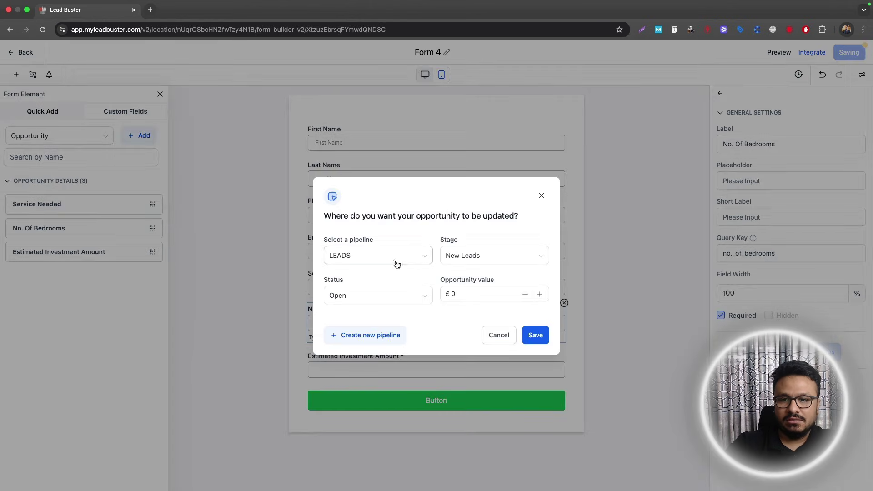
{"action": "left_click", "coordinate": [549, 196]}
{"action": "left_click", "coordinate": [517, 364]}
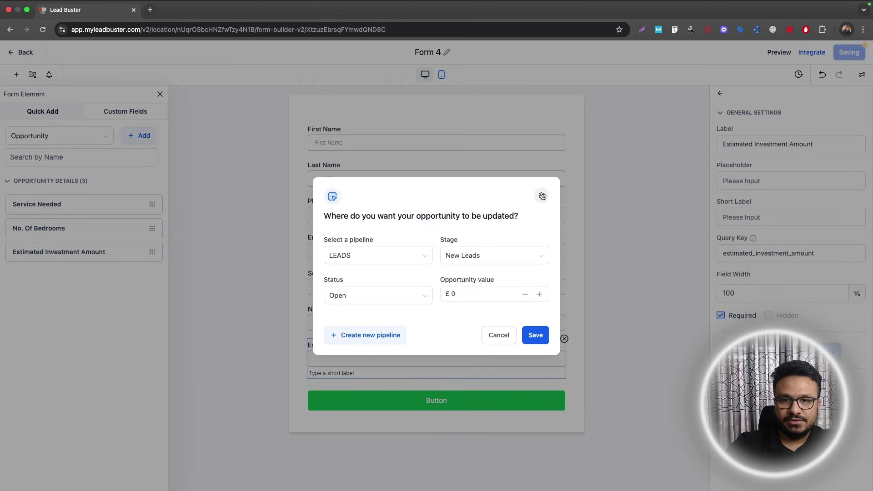
{"action": "left_click", "coordinate": [540, 195]}
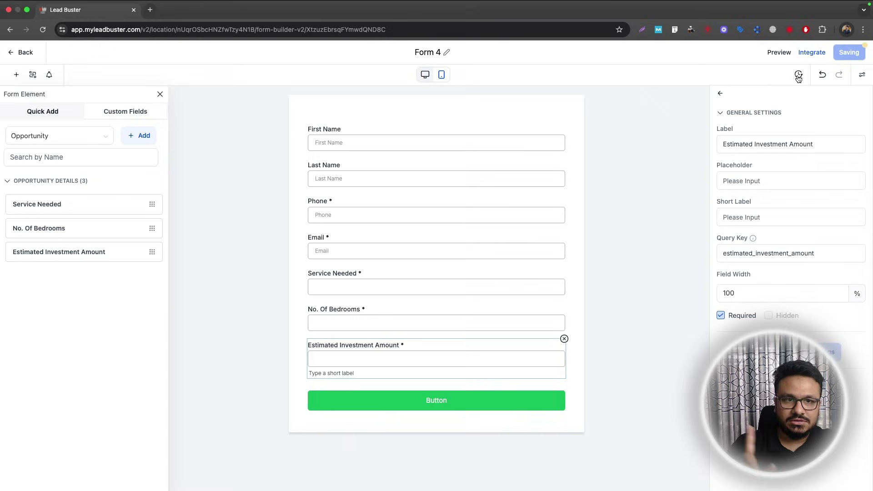
- Reload the form builder and open Form 4's live link in a new tab
{"action": "left_click", "coordinate": [658, 124]}
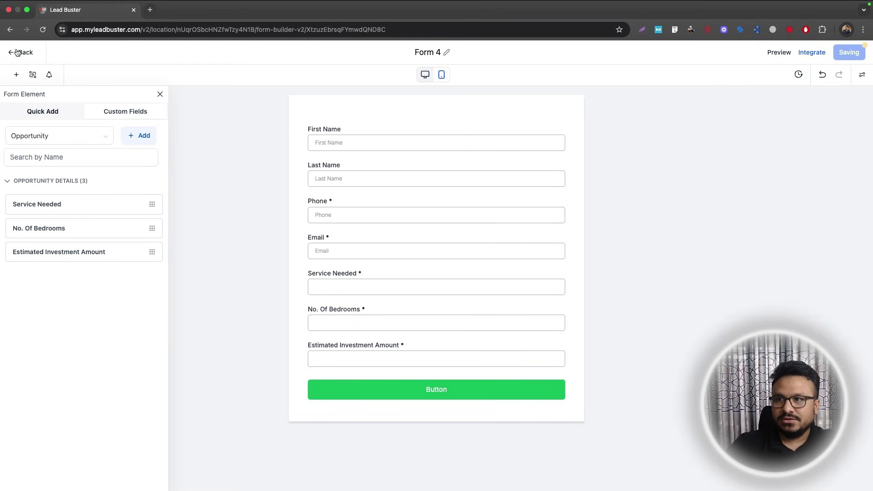
{"action": "left_click", "coordinate": [43, 29]}
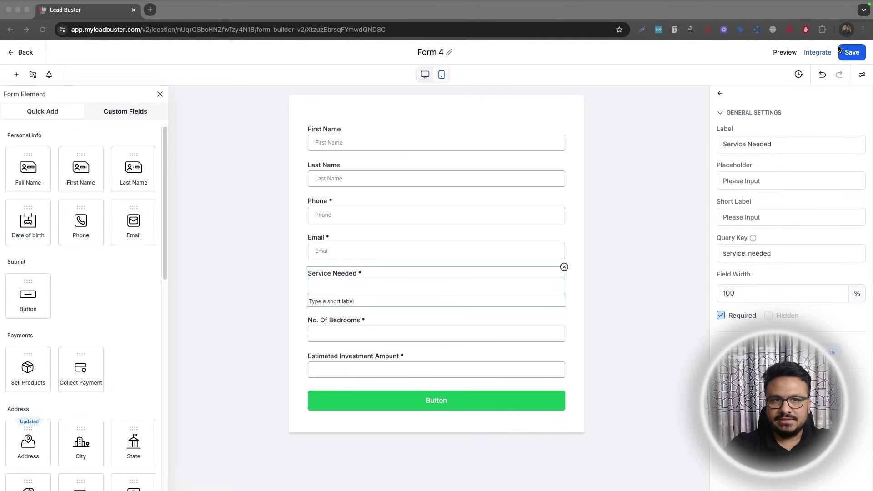
{"action": "left_click", "coordinate": [818, 54]}
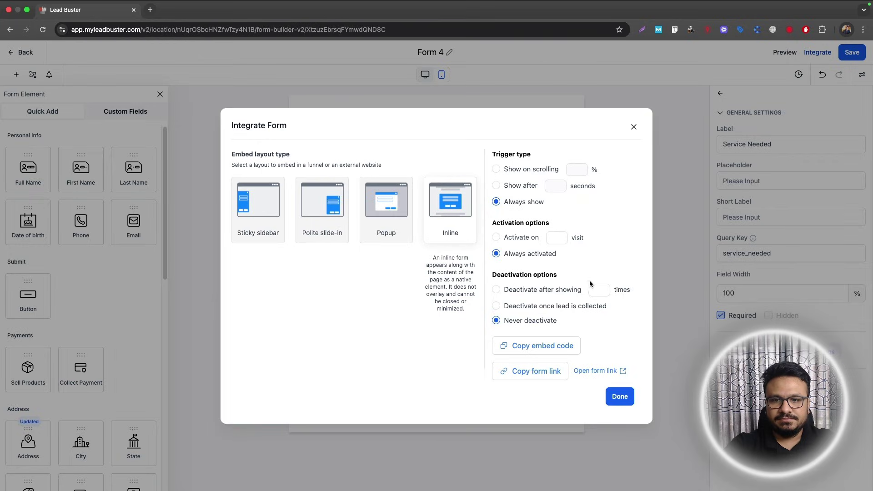
{"action": "left_click", "coordinate": [578, 372]}
- Close the Integrate Form dialog and return to the Forms list
{"action": "left_click", "coordinate": [82, 11]}
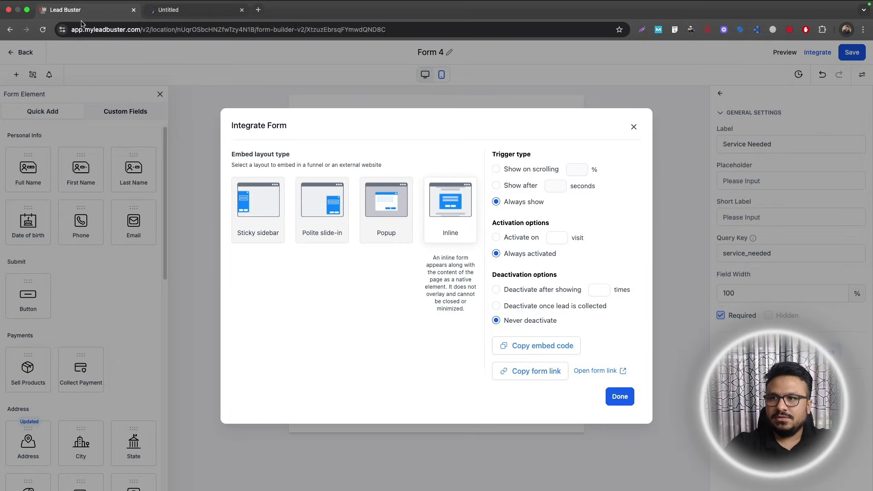
{"action": "left_click", "coordinate": [29, 53]}
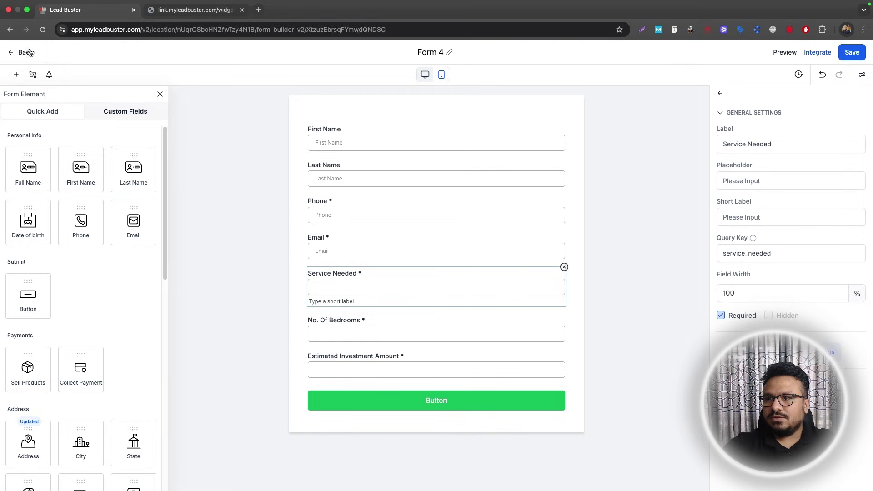
{"action": "left_click", "coordinate": [29, 52]}
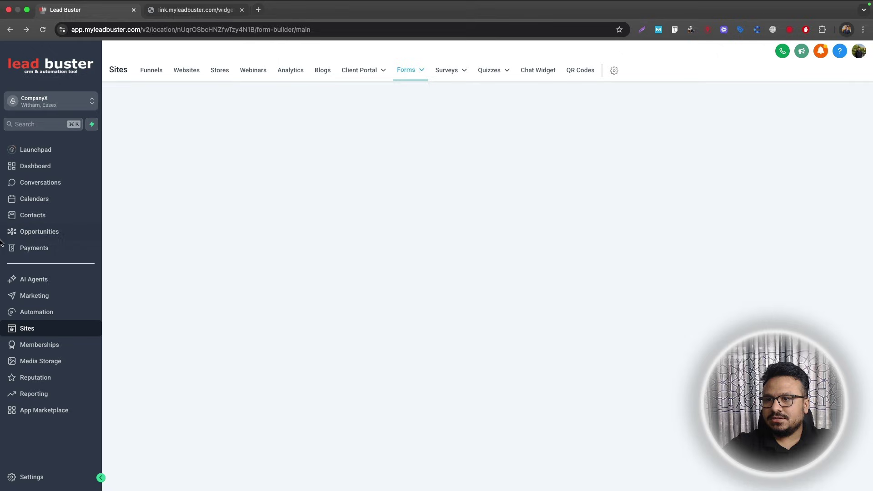
- On the live form, autofill the test contact details from the first name
{"action": "left_click", "coordinate": [195, 9]}
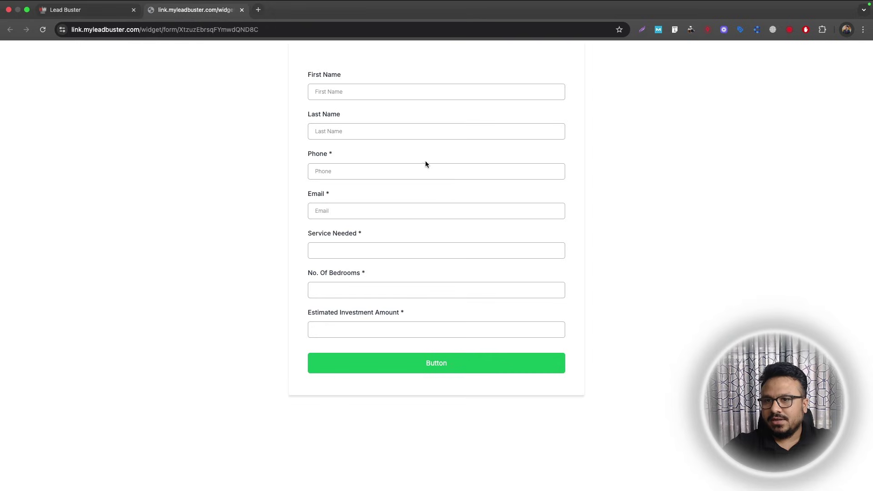
{"action": "left_click", "coordinate": [359, 93]}
{"action": "type", "text": "M"}
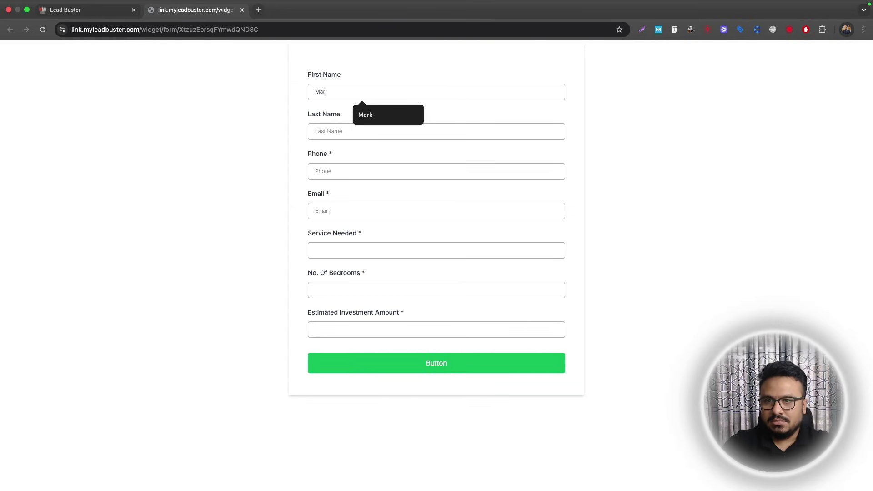
{"action": "type", "text": "ar"}
{"action": "key", "text": "Down"}
{"action": "key", "text": "Return"}
- Enter Interior Painting, 4 bedrooms and 5000 investment, then submit the form
{"action": "left_click", "coordinate": [383, 252]}
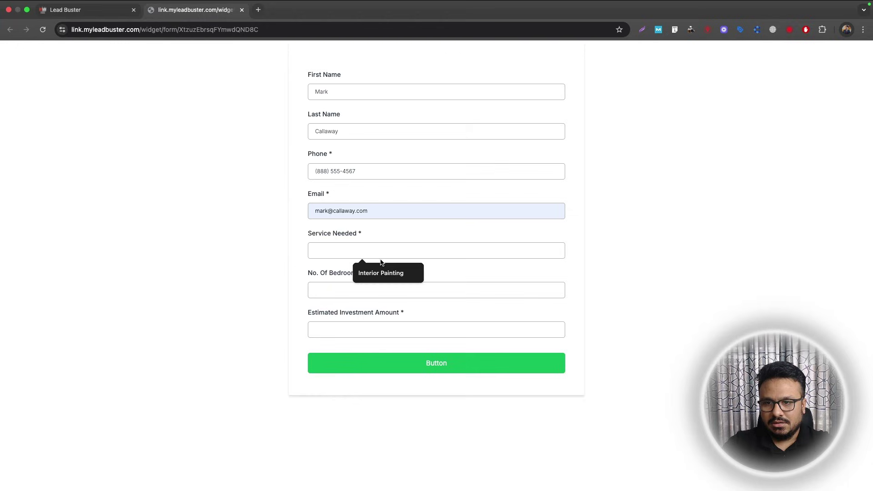
{"action": "type", "text": "Outdoor Painting"}
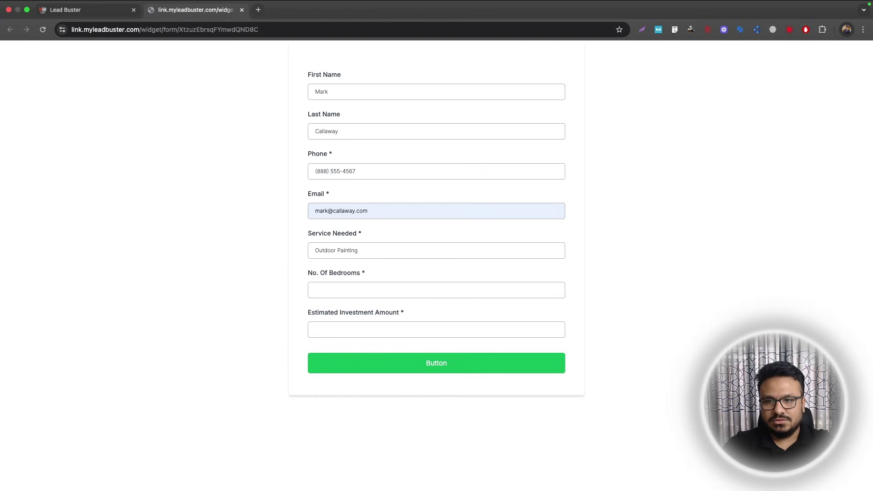
{"action": "double_click", "coordinate": [320, 251]}
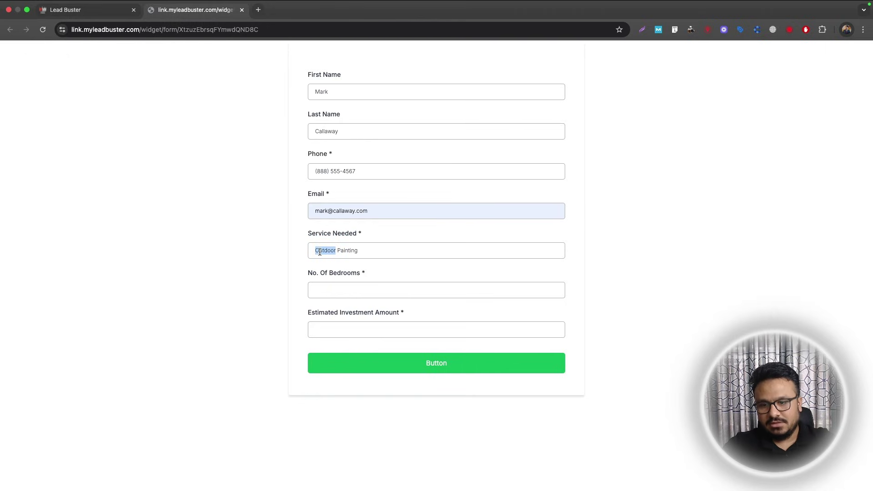
{"action": "type", "text": "Interior"}
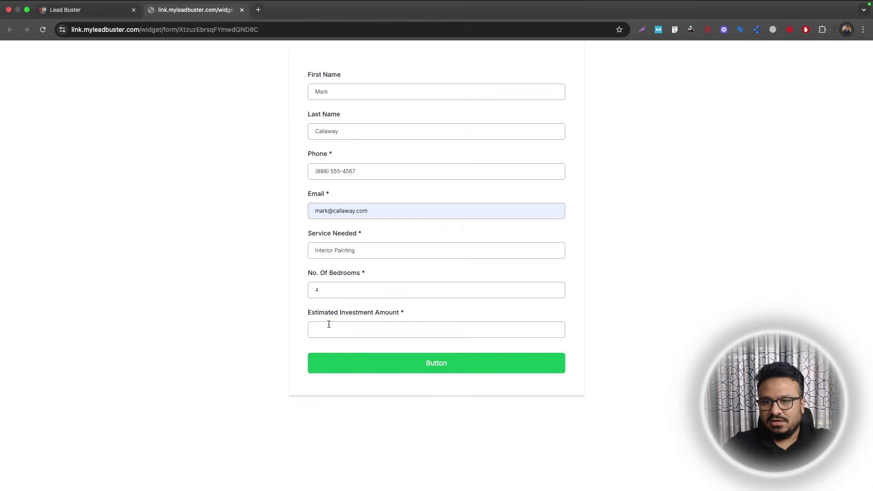
{"action": "type", "text": "5000"}
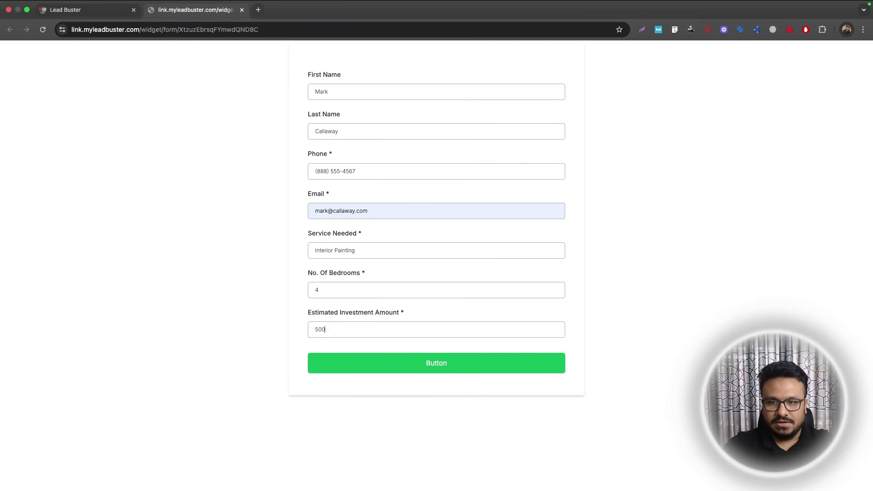
{"action": "left_click", "coordinate": [358, 372]}
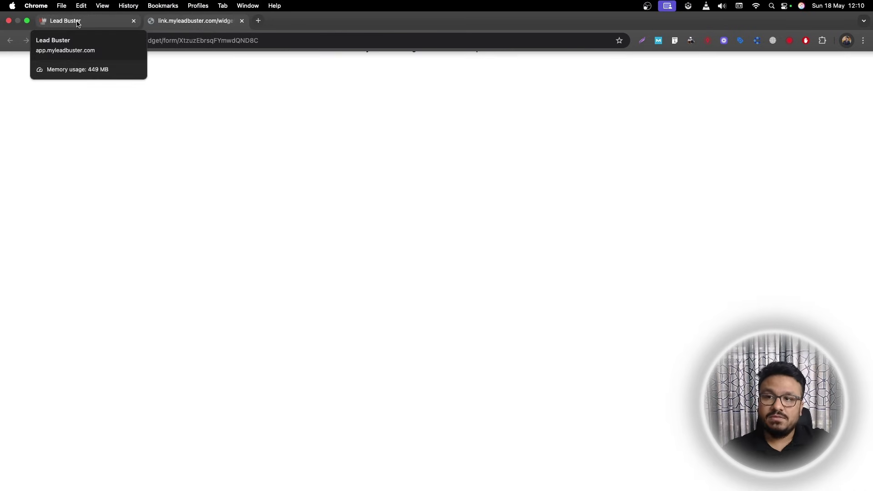
- Open the new New Leads opportunity and verify Interior Painting, 4 bedrooms and 5000
{"action": "left_click", "coordinate": [78, 22]}
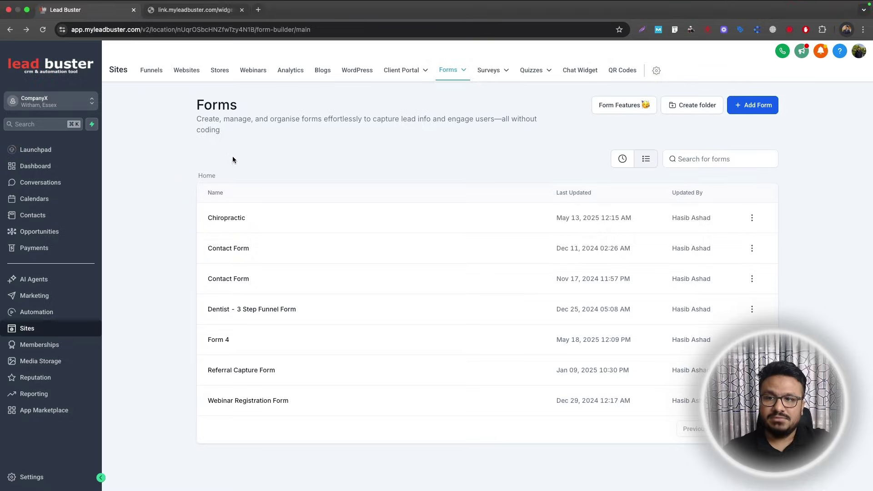
{"action": "left_click", "coordinate": [80, 232]}
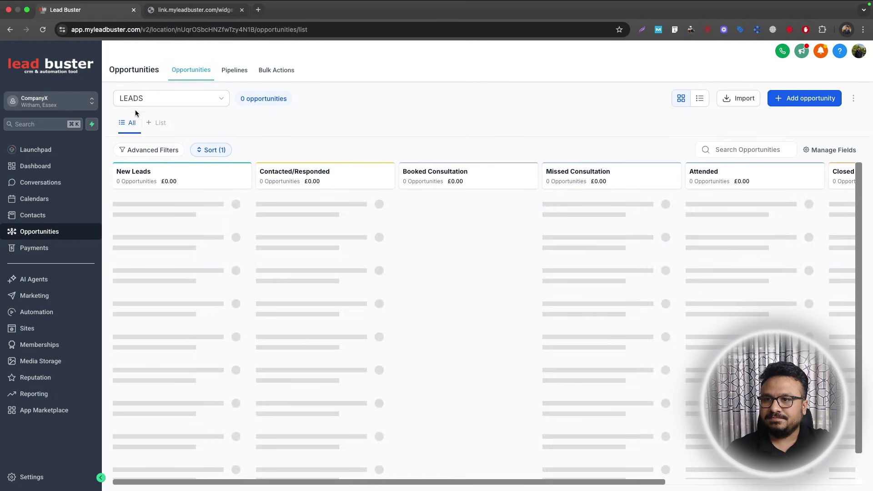
{"action": "left_click", "coordinate": [150, 226]}
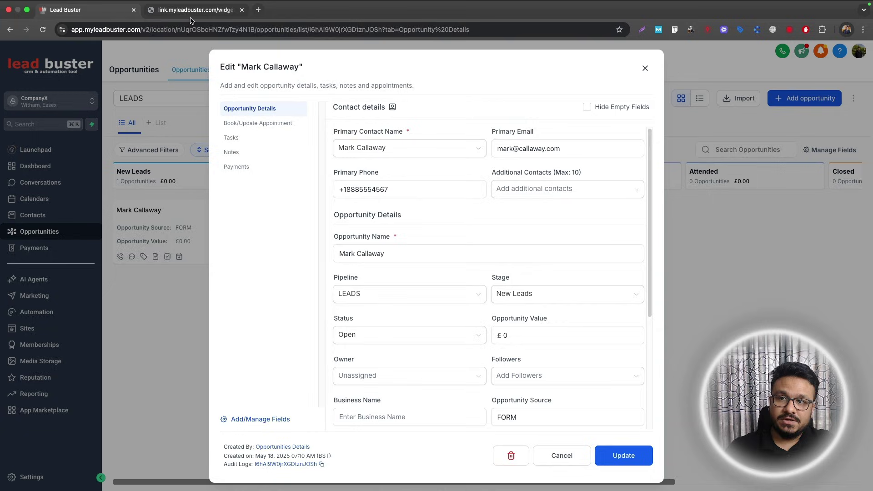
{"action": "left_click", "coordinate": [377, 155]}
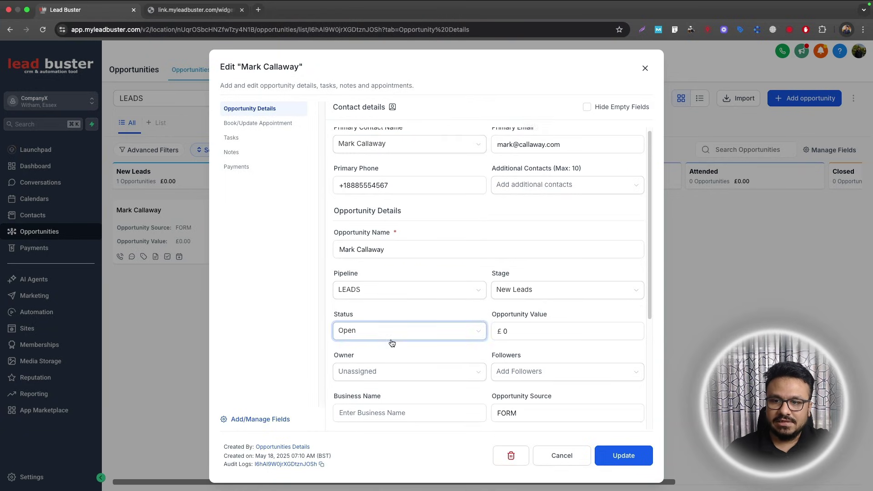
{"action": "scroll", "coordinate": [390, 343], "scroll_direction": "down", "scroll_amount": 4}
{"action": "scroll", "coordinate": [423, 380], "scroll_direction": "down", "scroll_amount": 3}
{"action": "scroll", "coordinate": [413, 381], "scroll_direction": "down", "scroll_amount": 1}
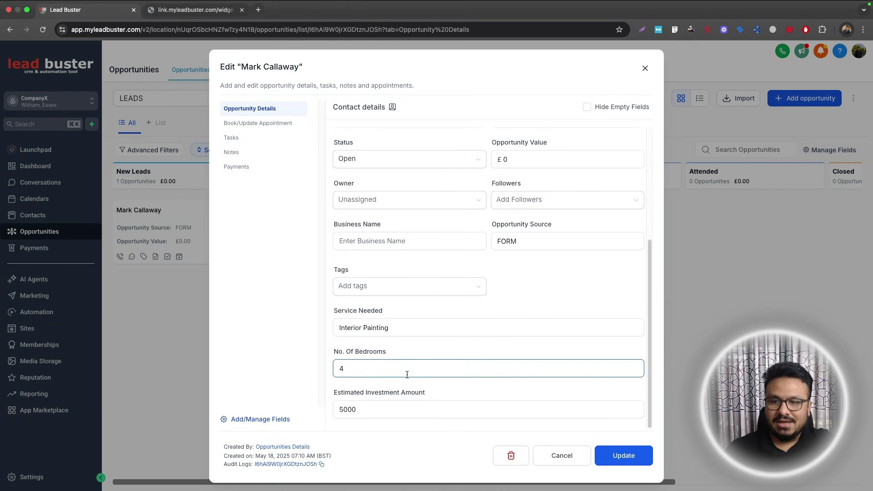